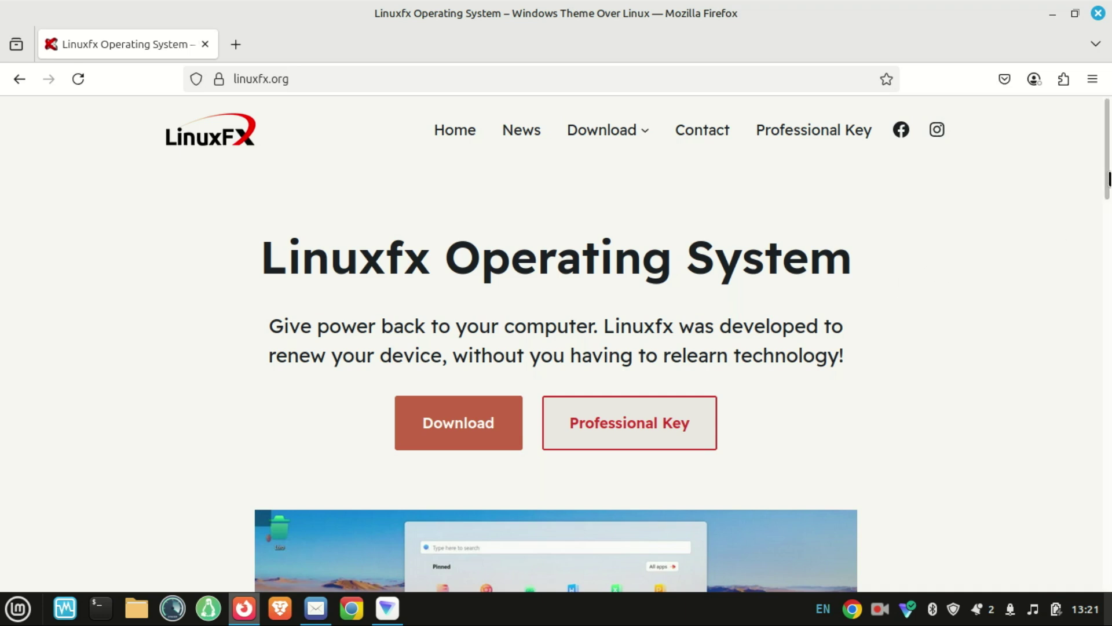
# Step: Scroll linuxfx.org down past the hero screenshot to the PowerTools Control Tools feature cards
pyautogui.moveTo(1108, 177); pyautogui.dragTo(1107, 272)
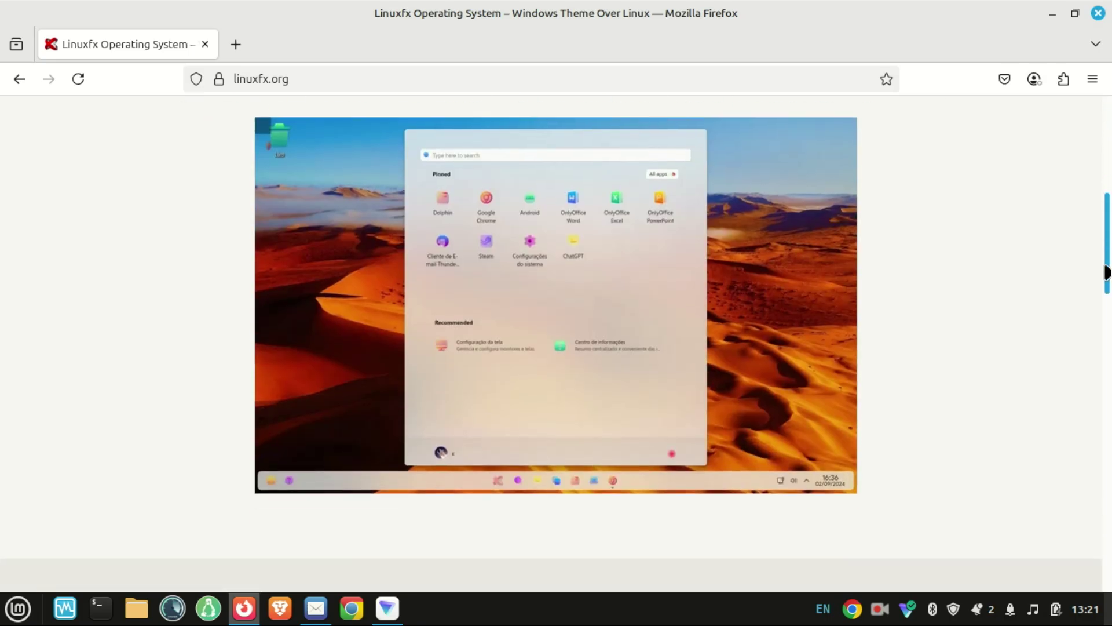
pyautogui.moveTo(1107, 272); pyautogui.dragTo(1107, 381)
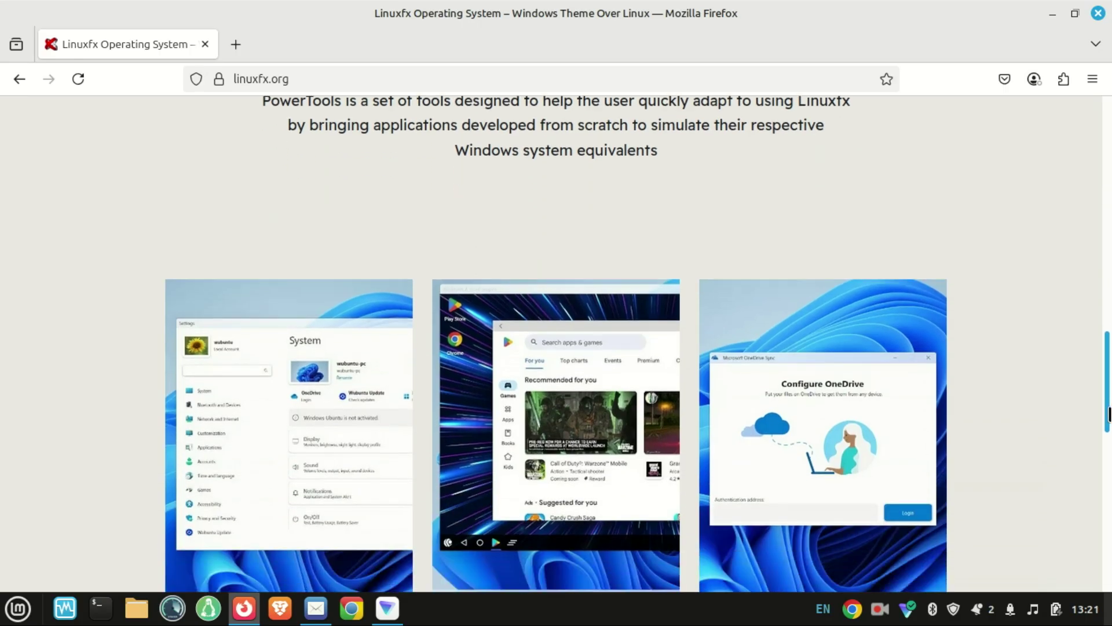
pyautogui.moveTo(1107, 381); pyautogui.dragTo(1109, 474)
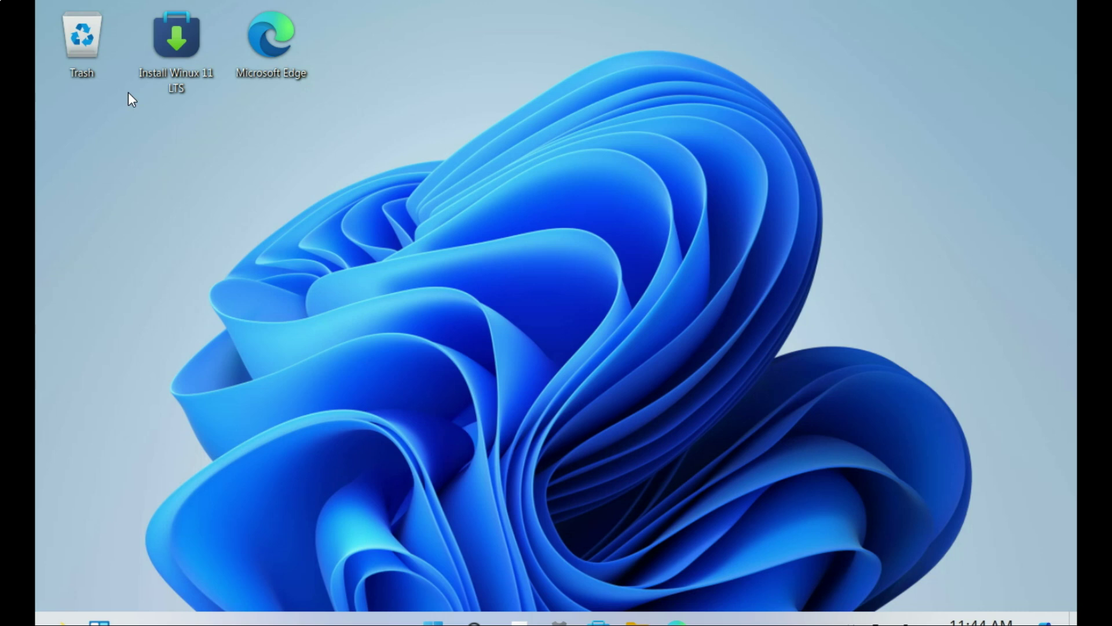
# Step: Start Install Winux 11 LTS, keep default location and keyboard, and select Erase disk
pyautogui.doubleClick(179, 63)
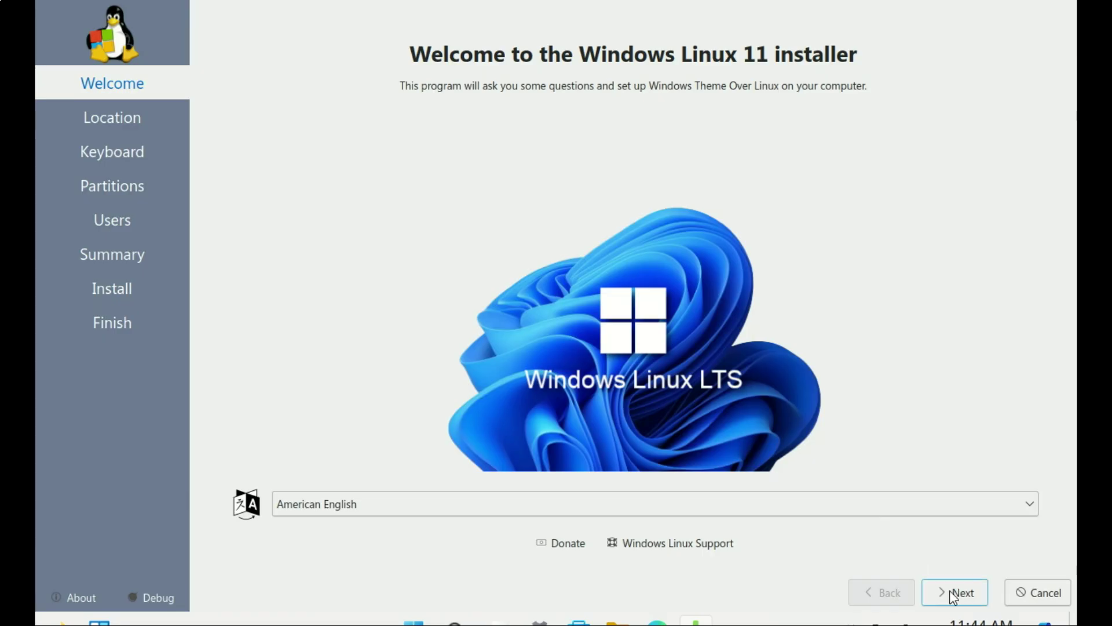
pyautogui.click(961, 591)
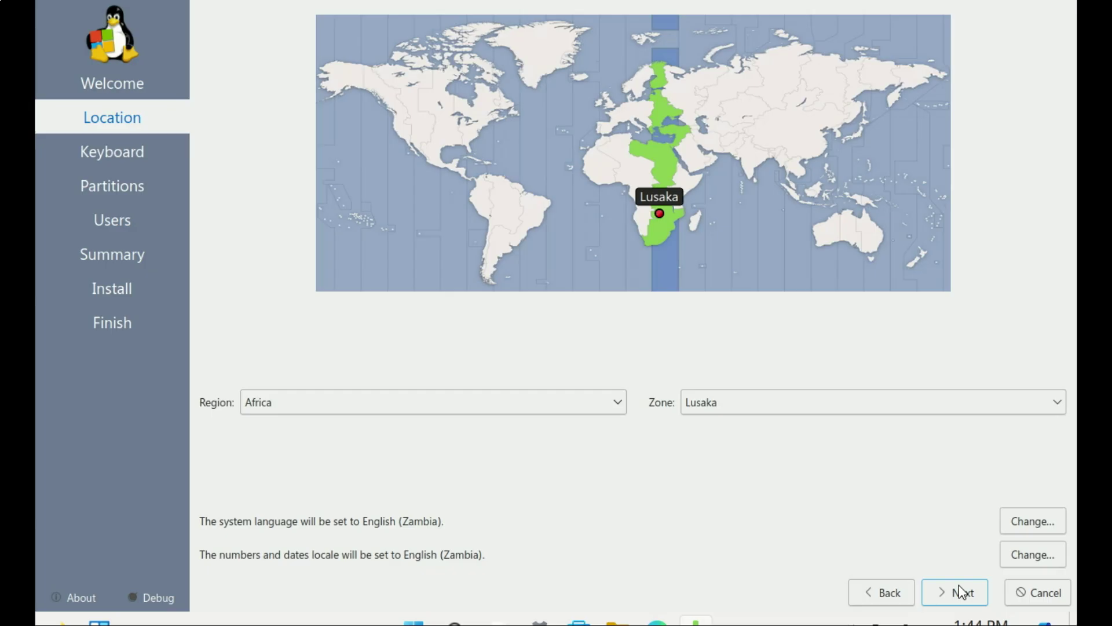
pyautogui.click(959, 590)
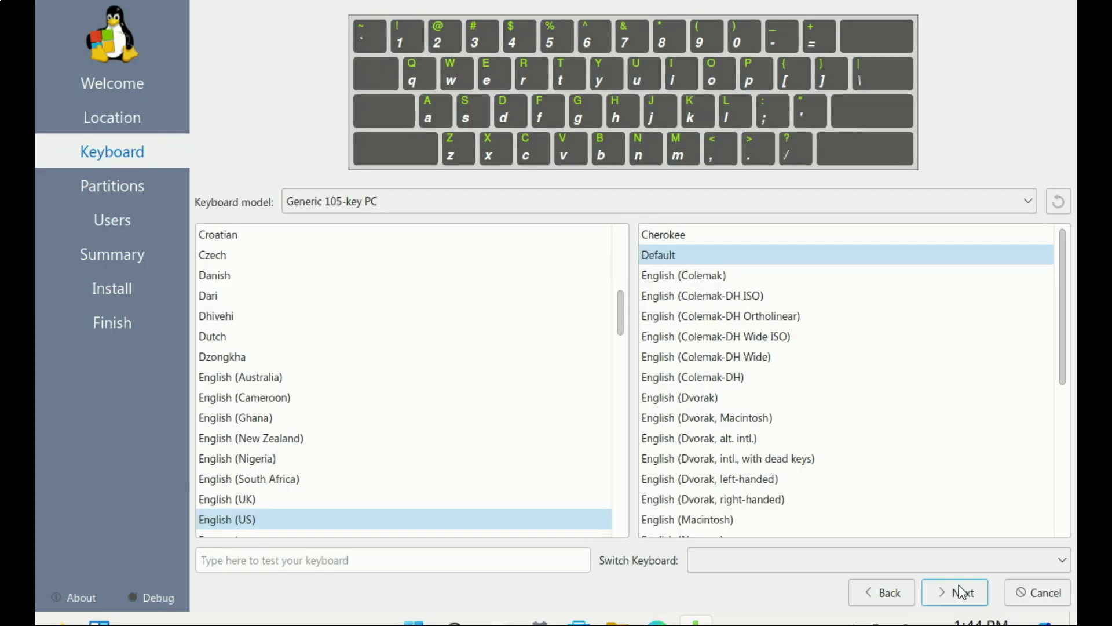
pyautogui.click(961, 591)
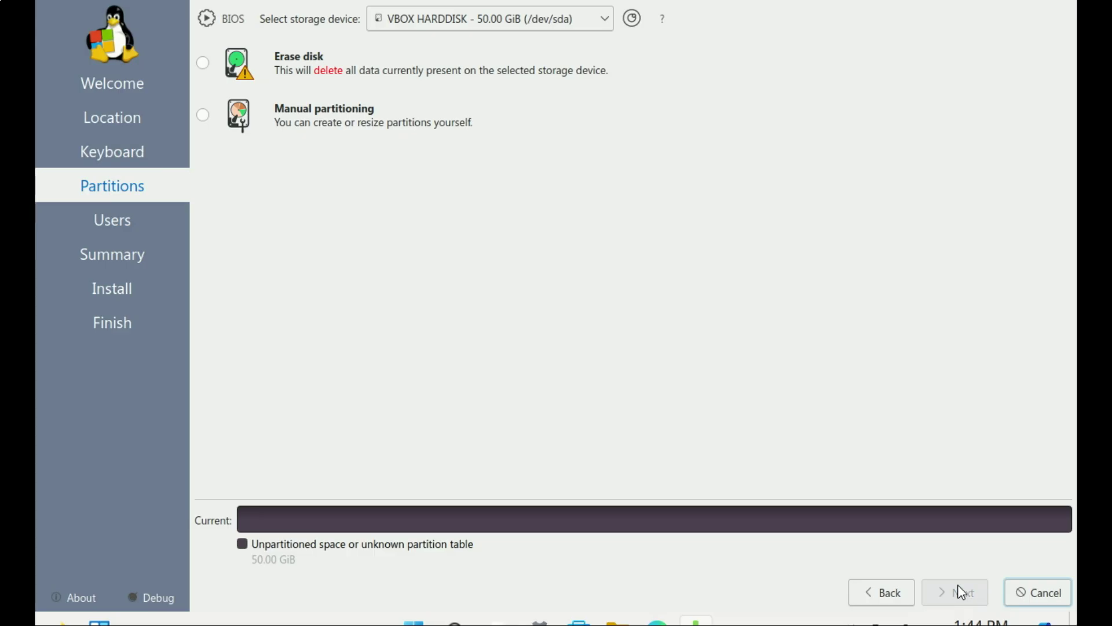
pyautogui.click(203, 63)
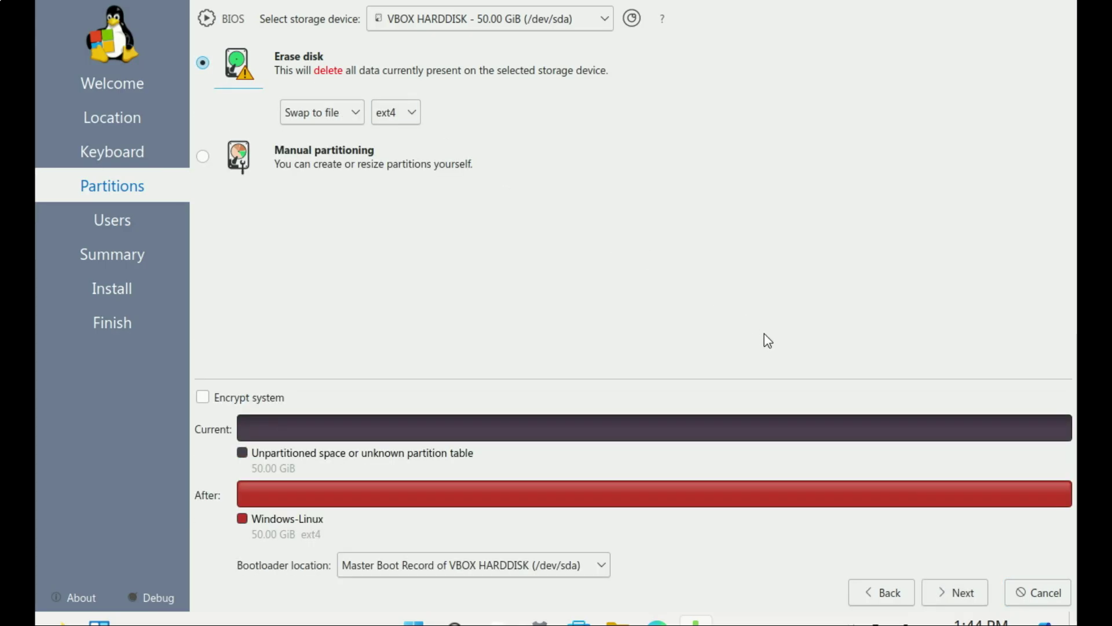
# Step: Enter the user account details and password, then confirm Install Now to begin installation
pyautogui.click(967, 597)
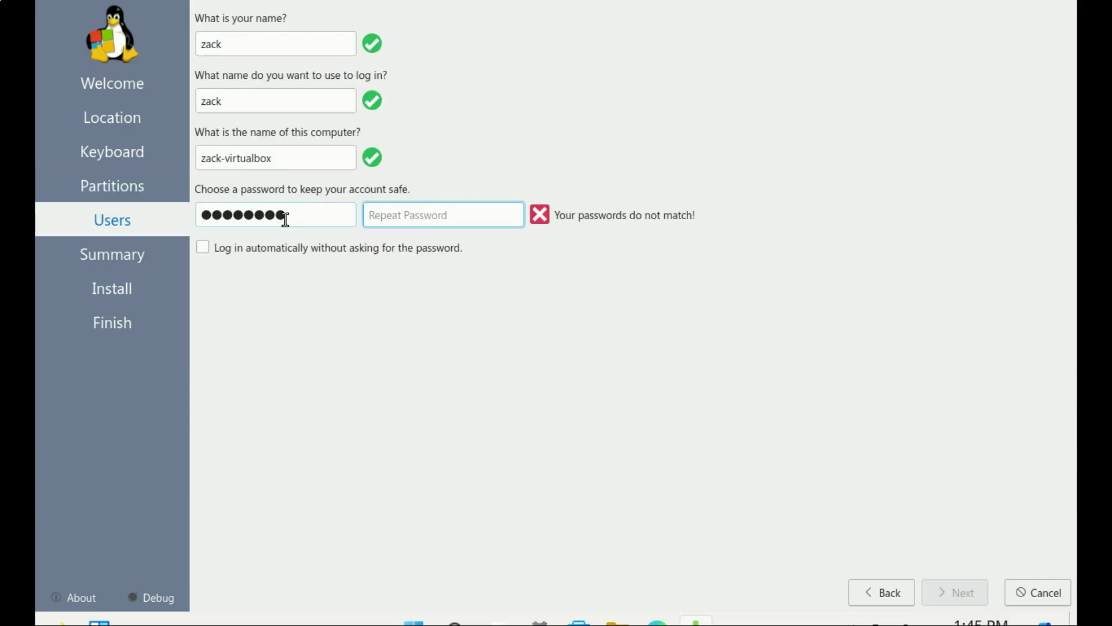
pyautogui.write('***')
pyautogui.write('*****')
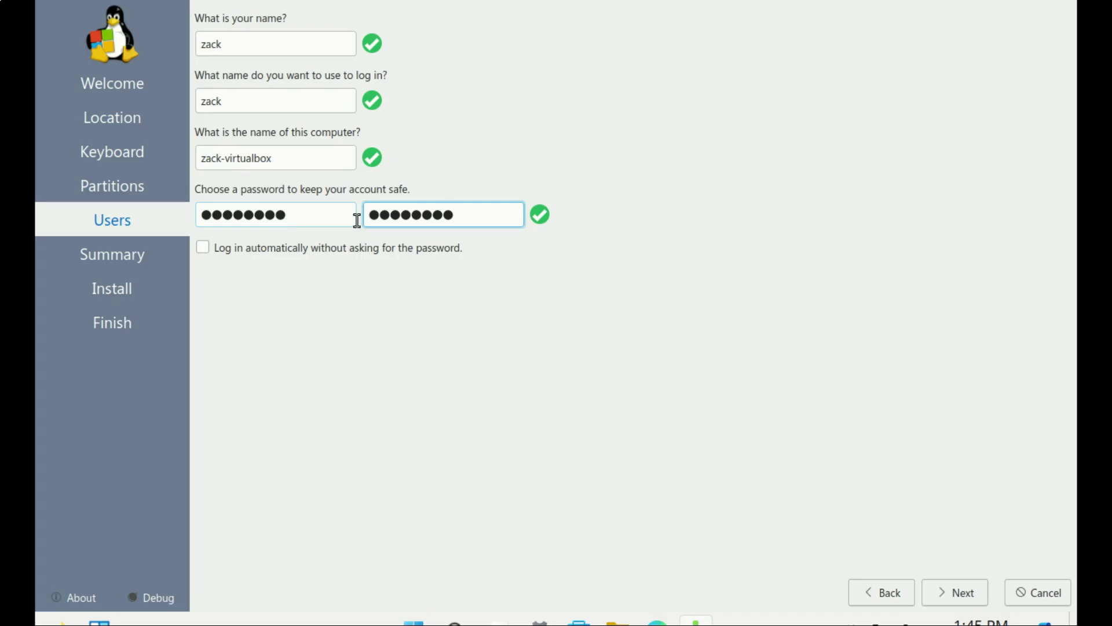
pyautogui.click(947, 596)
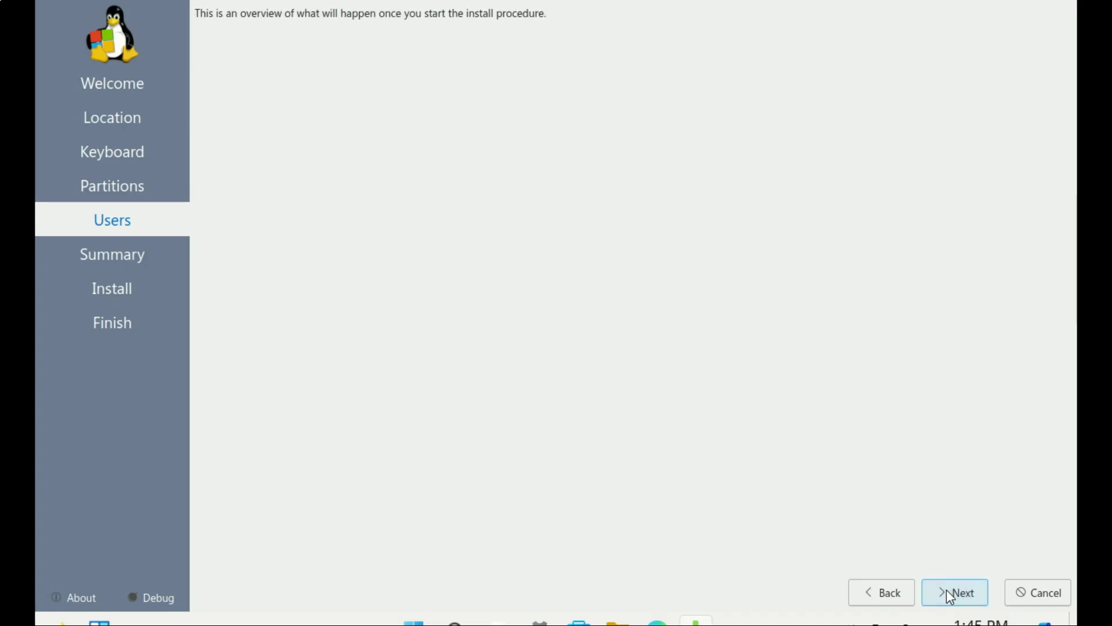
pyautogui.click(950, 594)
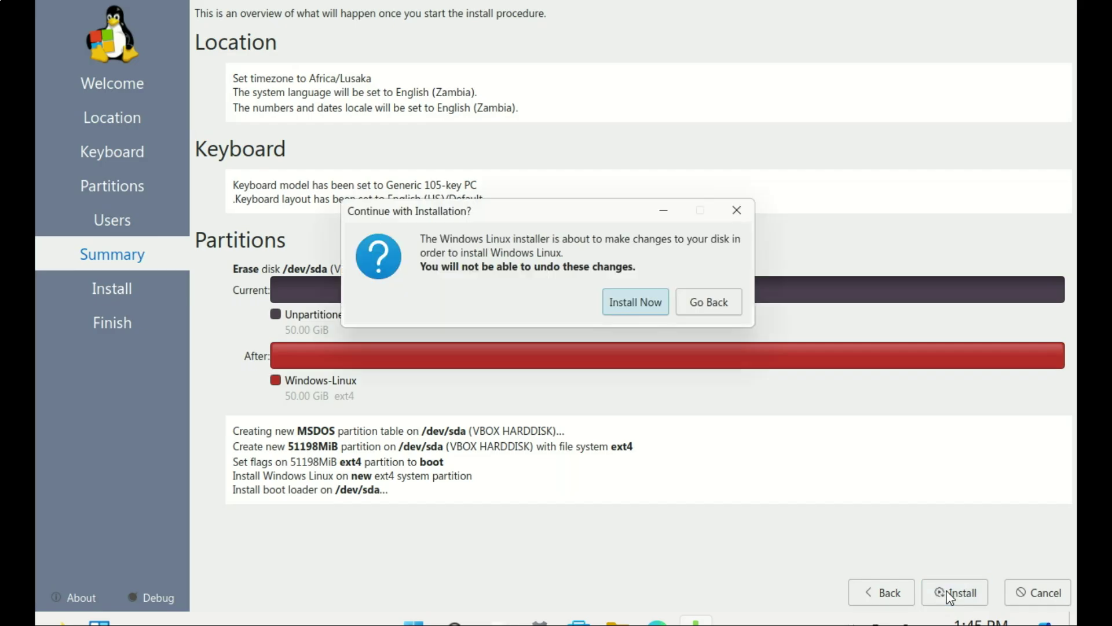
pyautogui.click(629, 307)
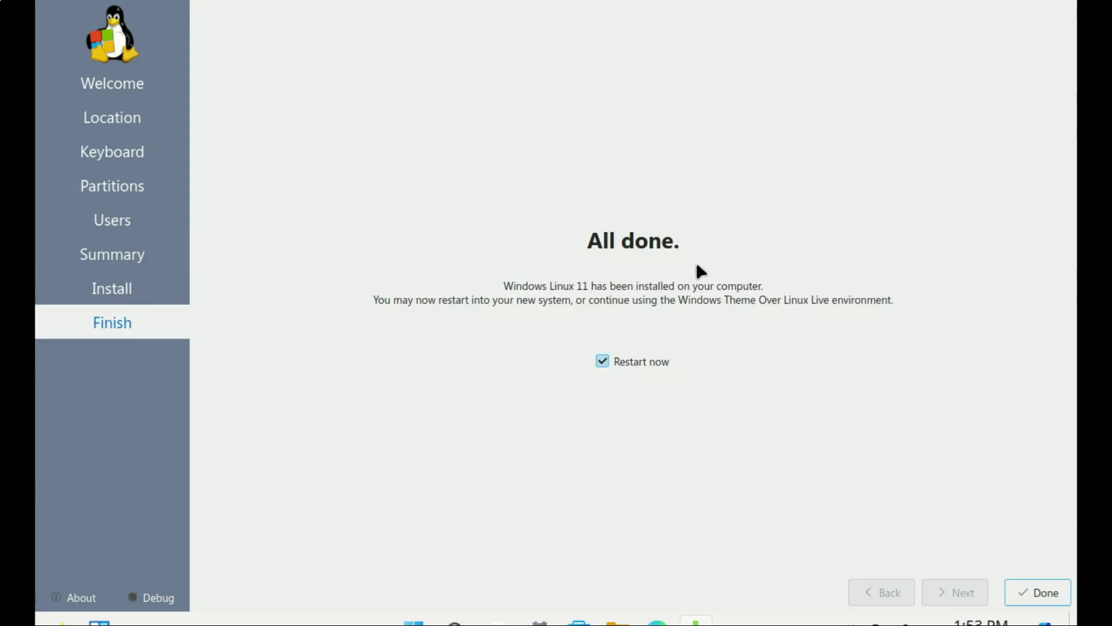
# Step: Restart the system after installation and log in with the account password
pyautogui.click(1052, 593)
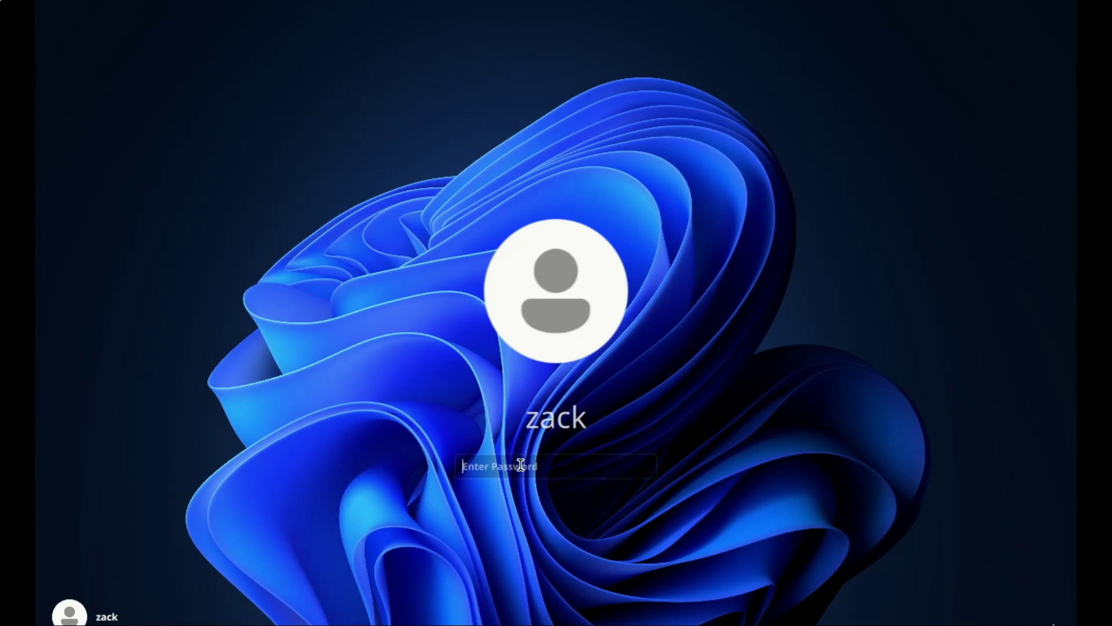
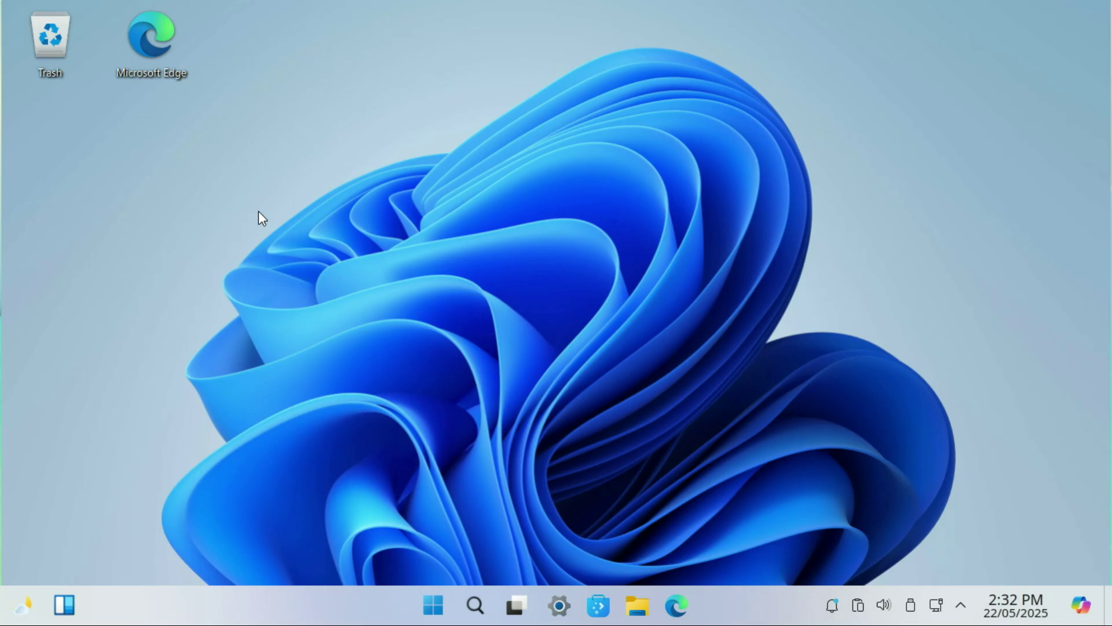
pyautogui.click(150, 54)
pyautogui.doubleClick(149, 54)
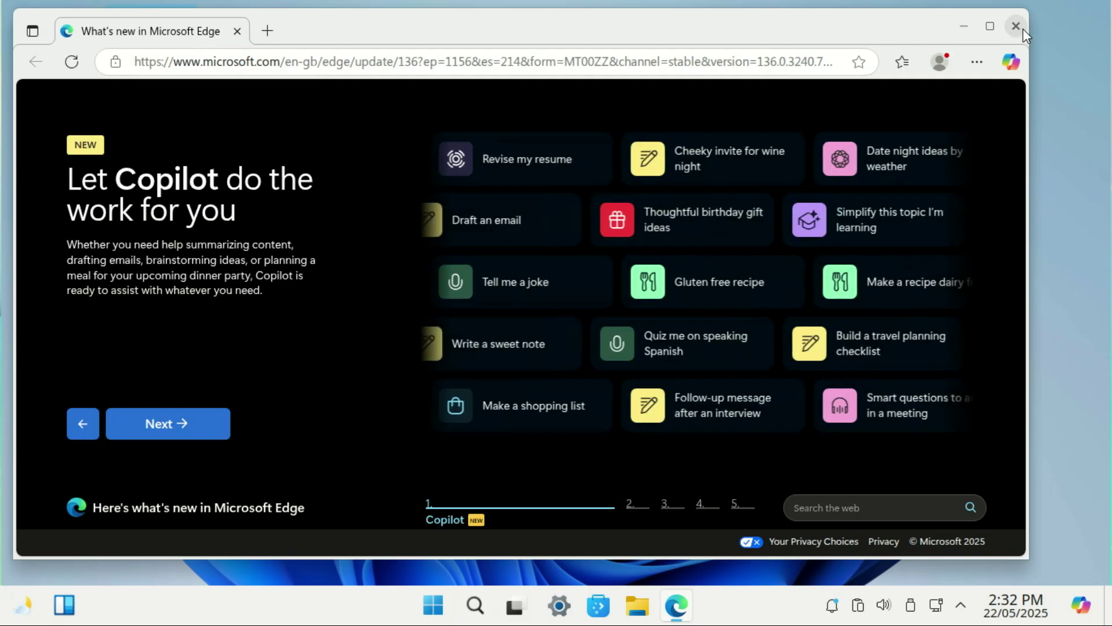
pyautogui.click(1017, 27)
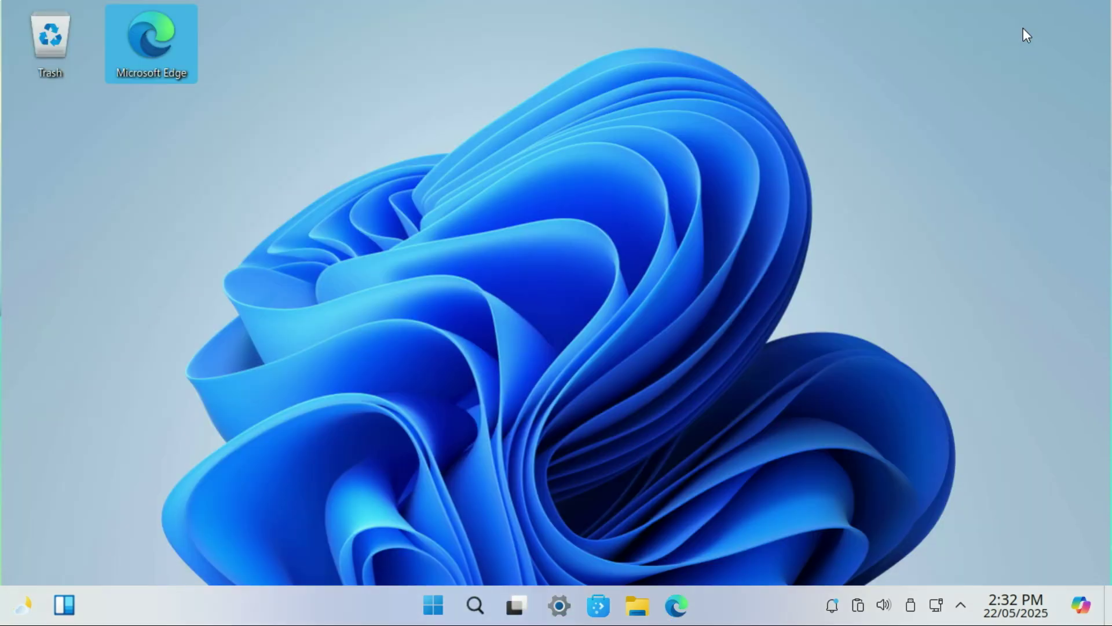
# Step: Open Dolphin, eject the VBox_GAs_7.1.8 disc, and browse the Windows-Linux drive
pyautogui.click(640, 606)
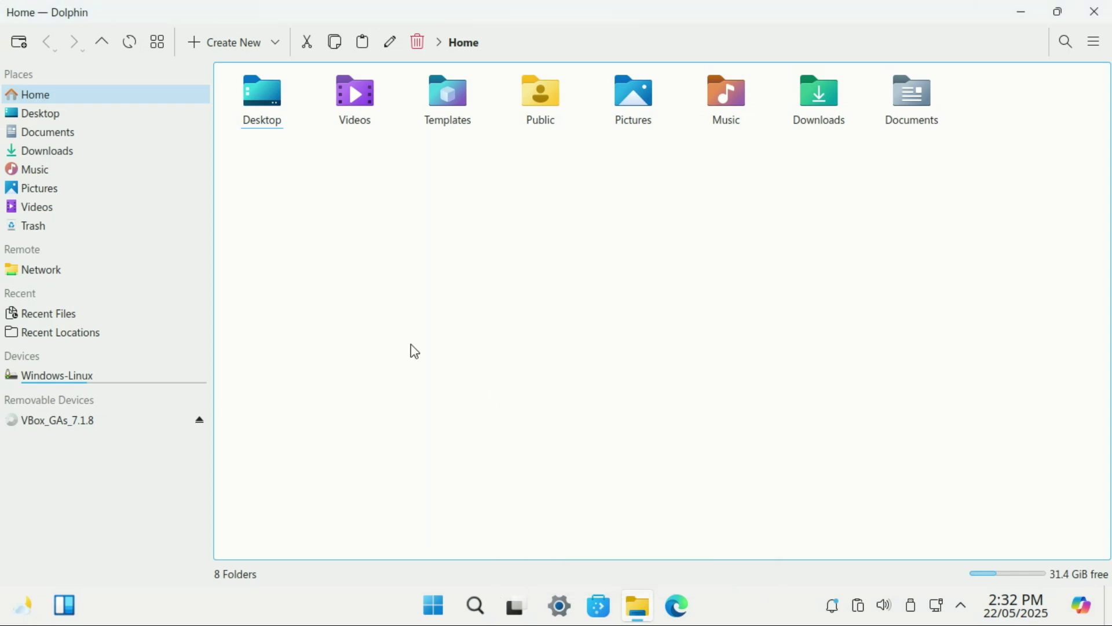
pyautogui.click(199, 424)
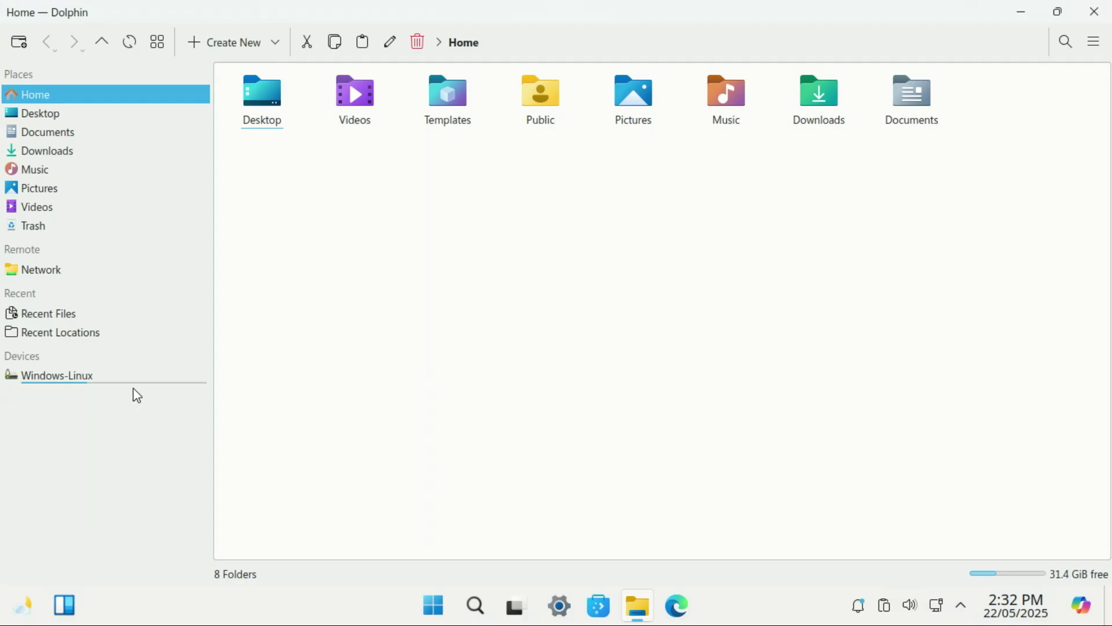
pyautogui.click(116, 377)
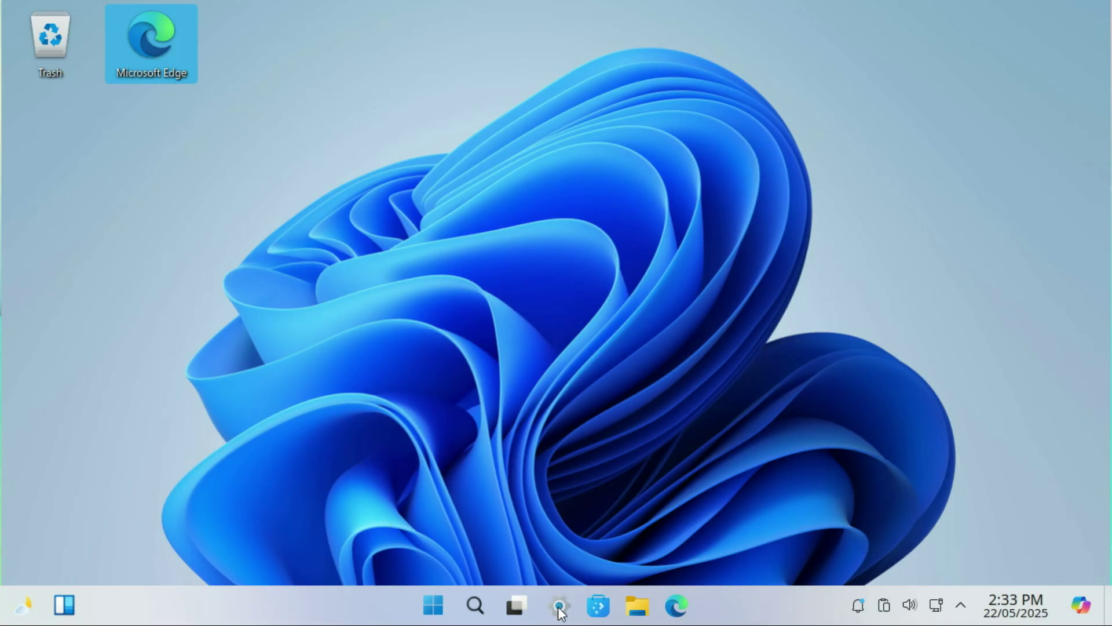
# Step: Open Settings maximized and browse the Bluetooth, Network and Customization pages
pyautogui.click(560, 606)
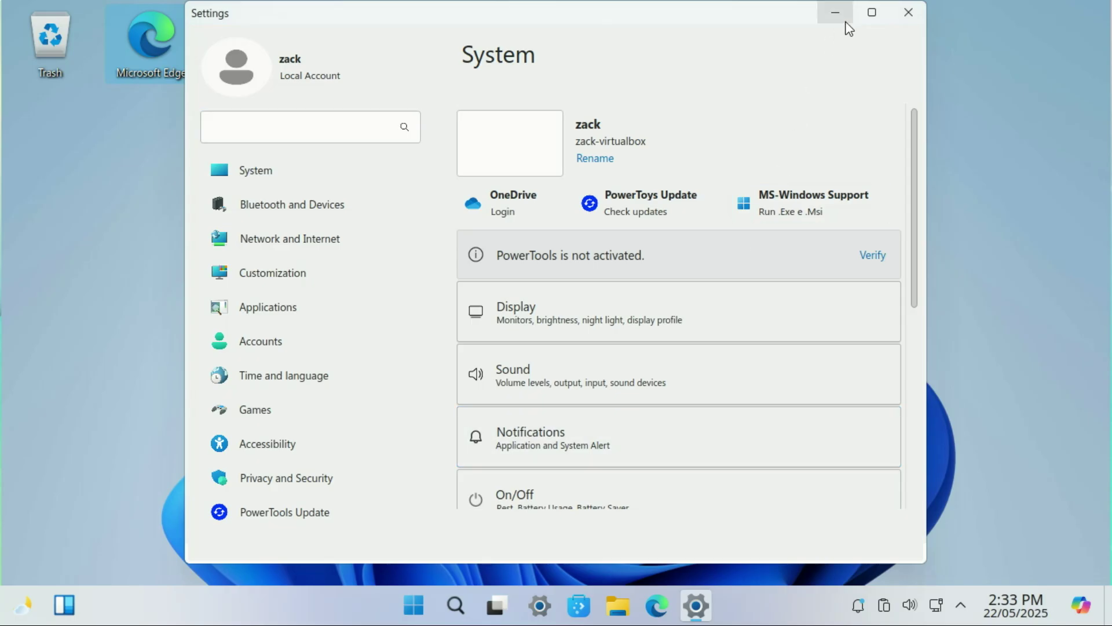
pyautogui.click(871, 14)
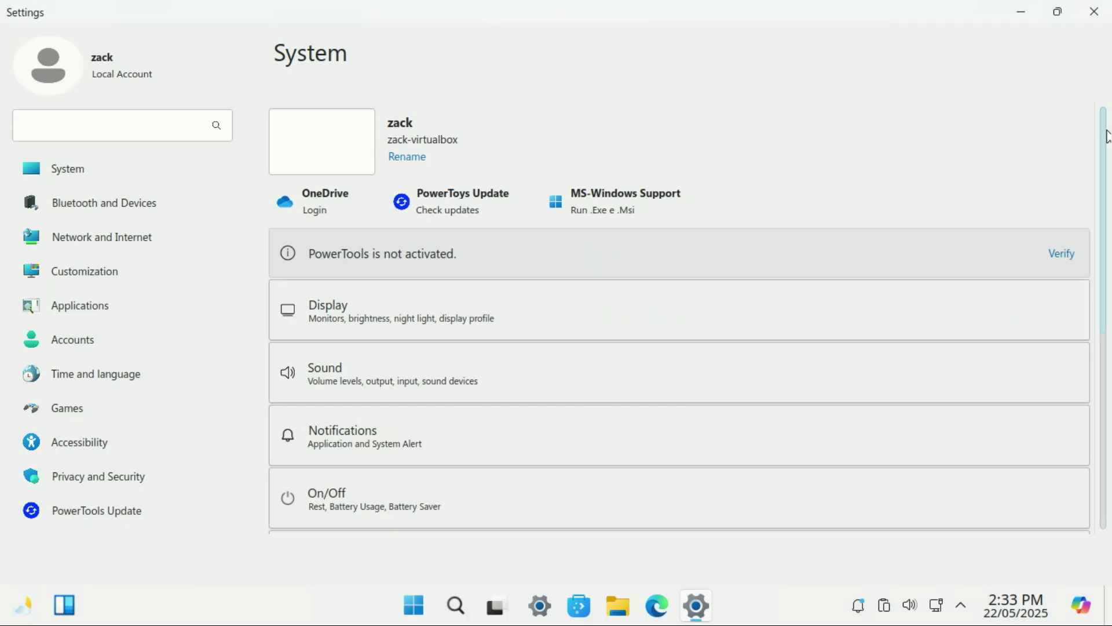
pyautogui.click(143, 212)
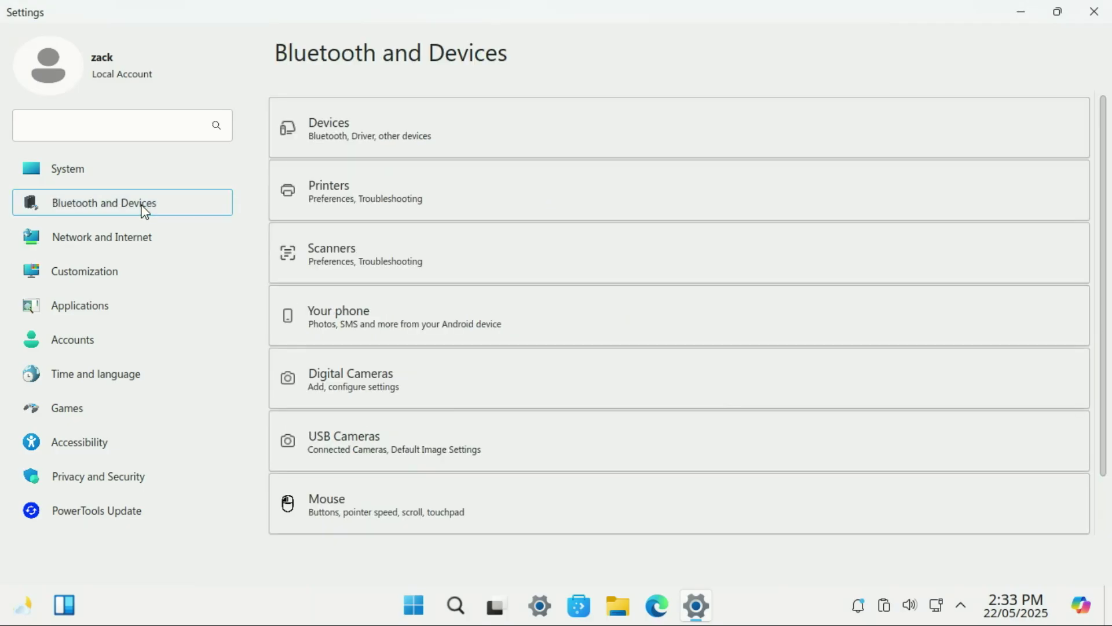
pyautogui.click(144, 246)
pyautogui.click(133, 267)
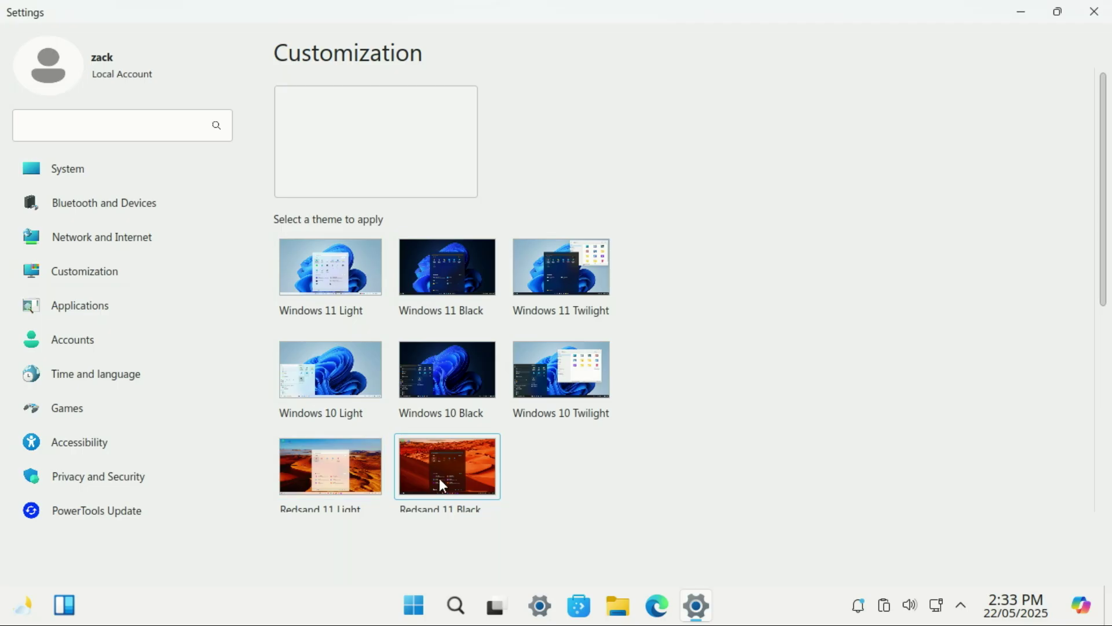
# Step: Scroll through the themes, view Accounts, and check PowerTools Update reports up to date
pyautogui.scroll(-3, 1101, 261)
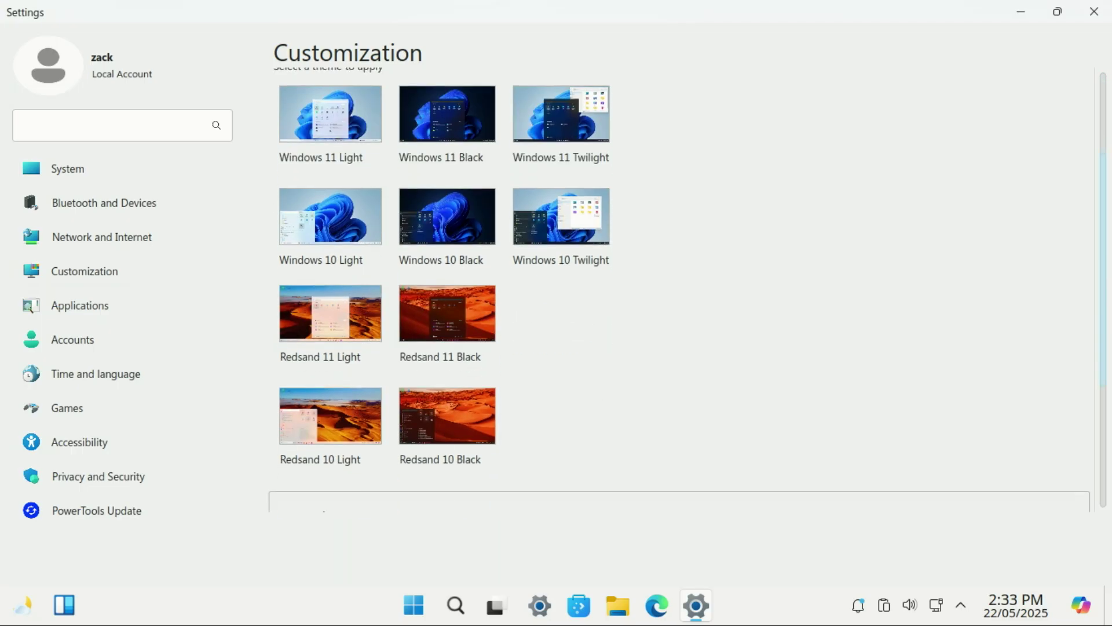
pyautogui.scroll(-4, 679, 289)
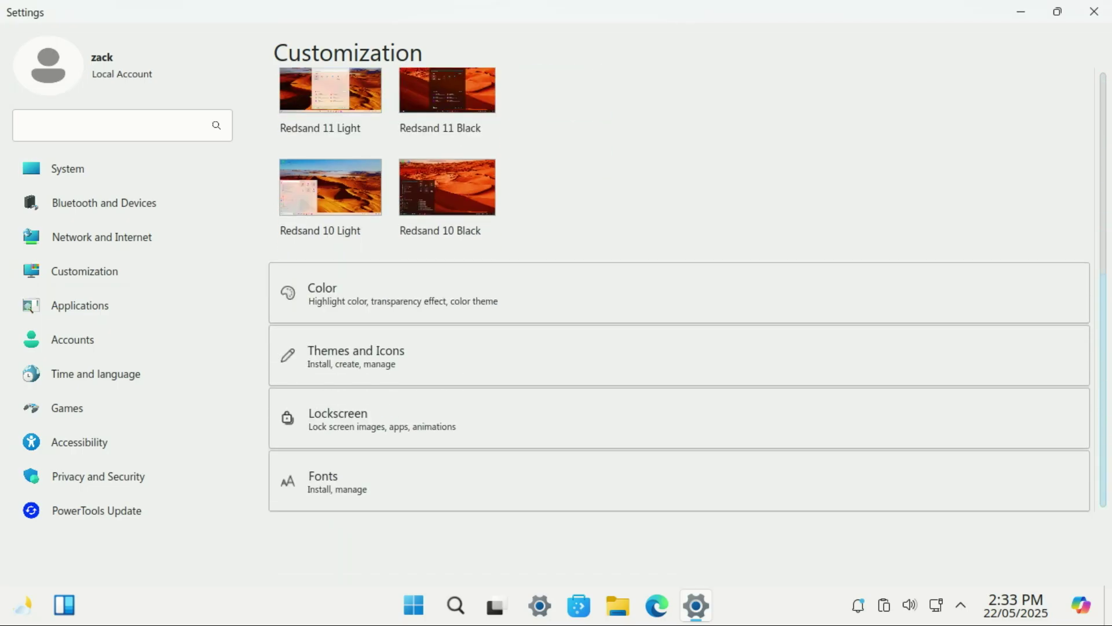
pyautogui.click(81, 341)
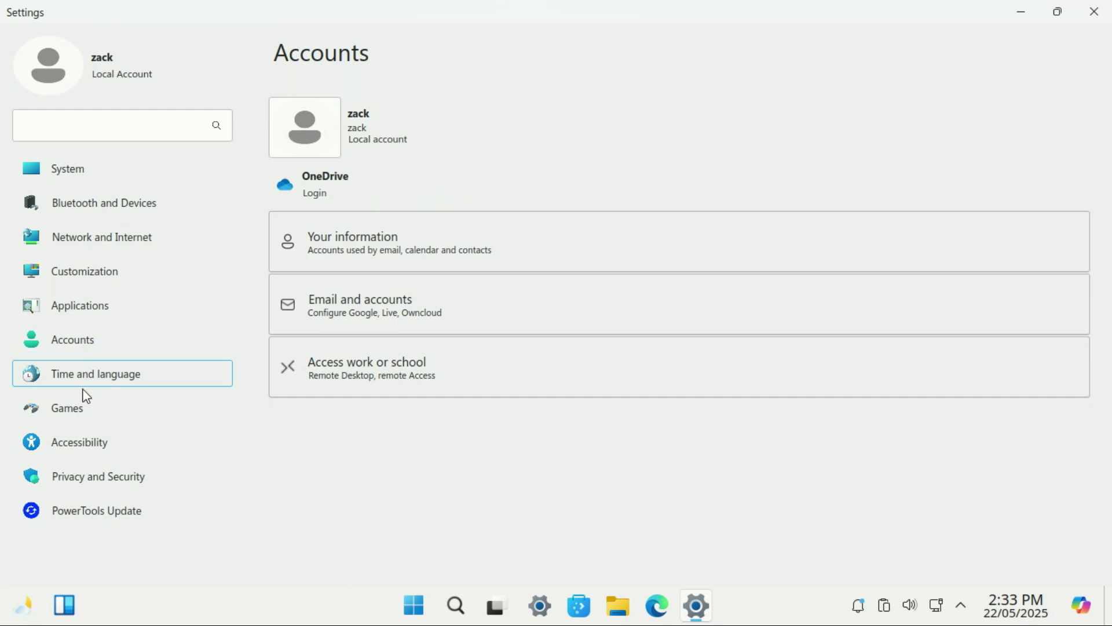
pyautogui.click(124, 514)
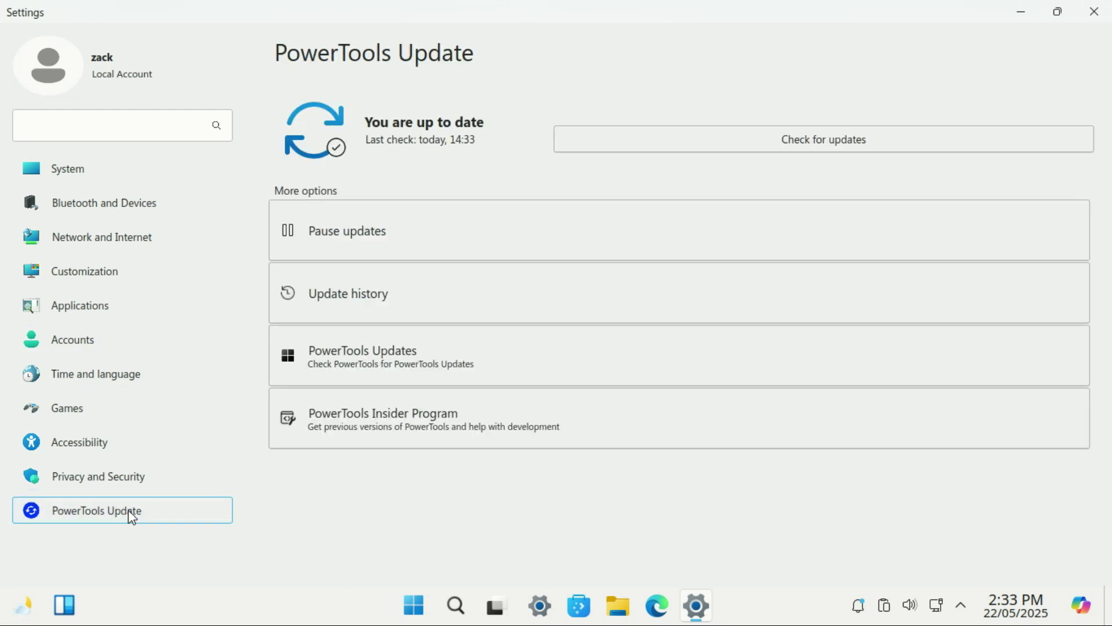
# Step: Close Settings and launch Konsole by searching 'cmd' in the app launcher
pyautogui.hotkey('alt', 'F4')
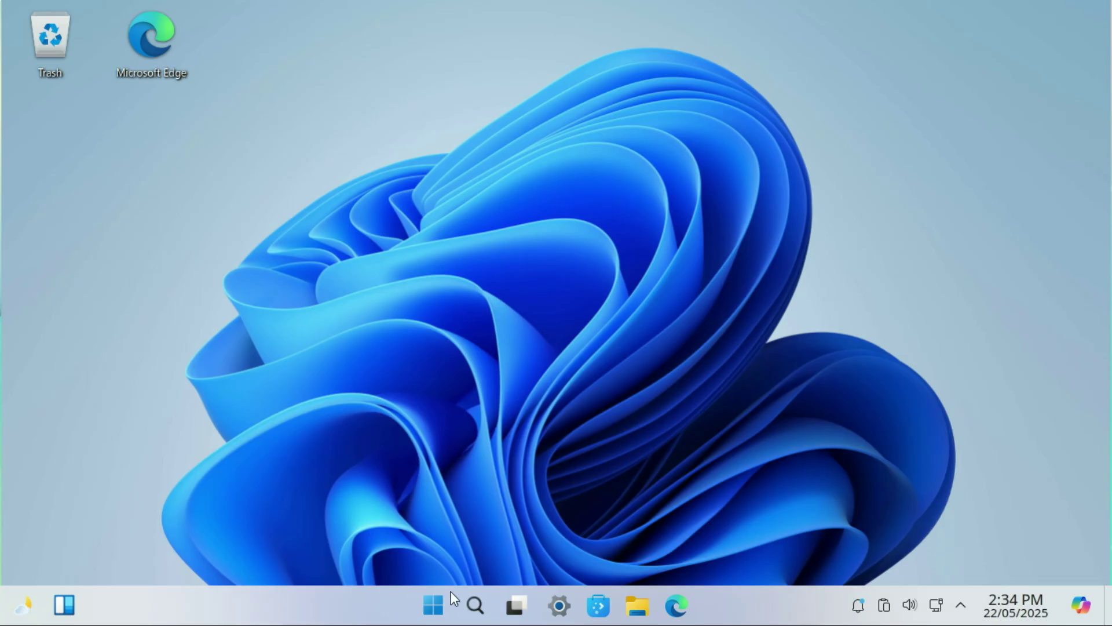
pyautogui.click(434, 608)
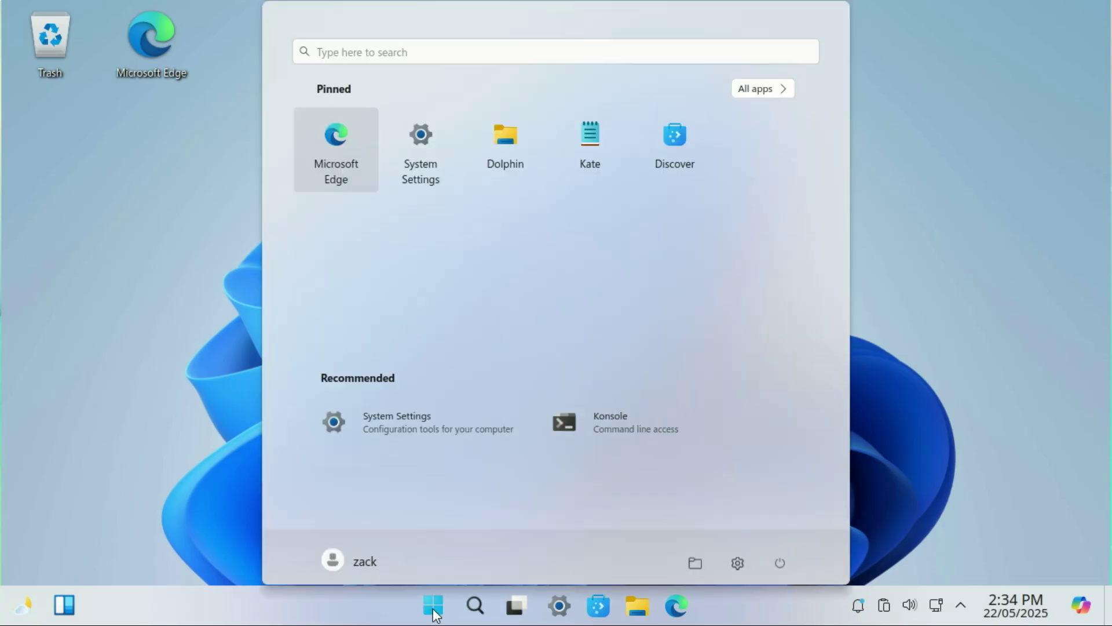
pyautogui.click(385, 51)
pyautogui.write('cmd')
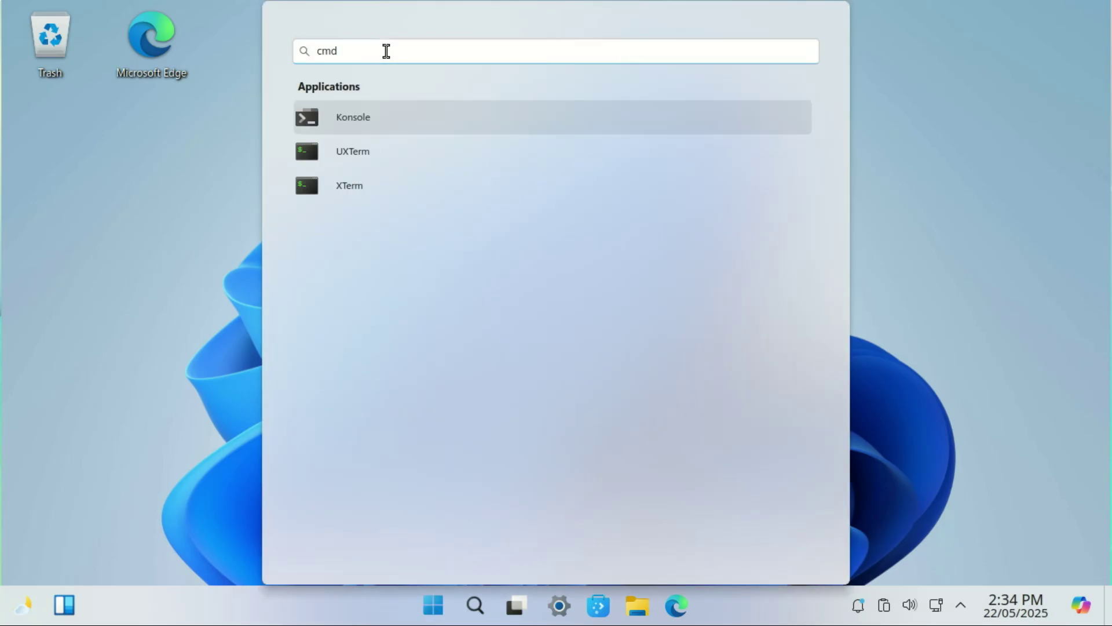
pyautogui.click(355, 119)
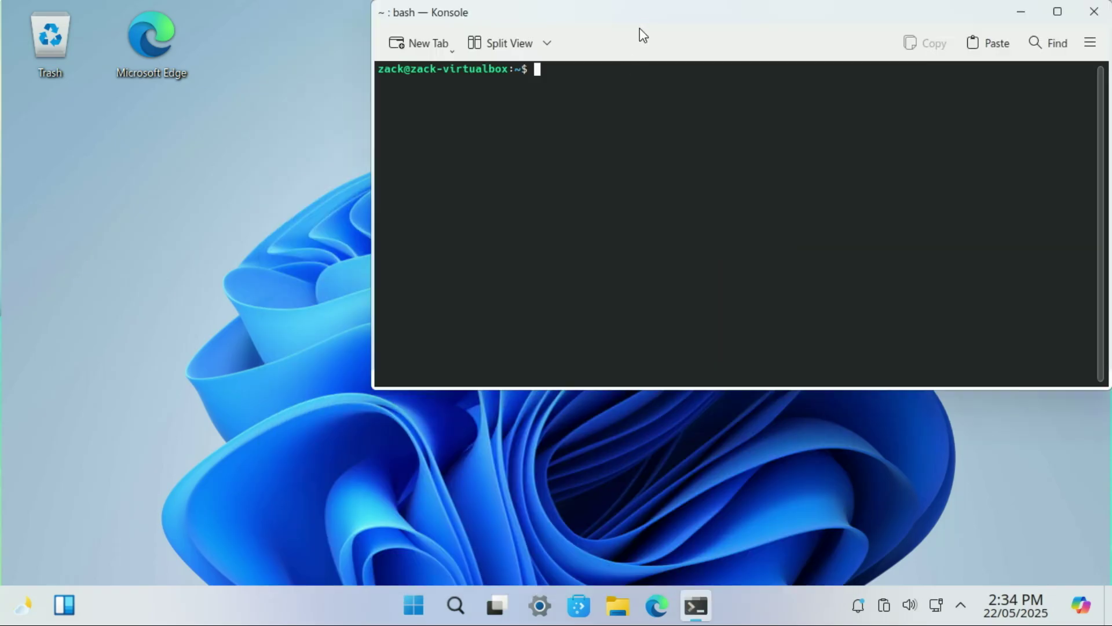
pyautogui.moveTo(639, 29); pyautogui.dragTo(375, 127)
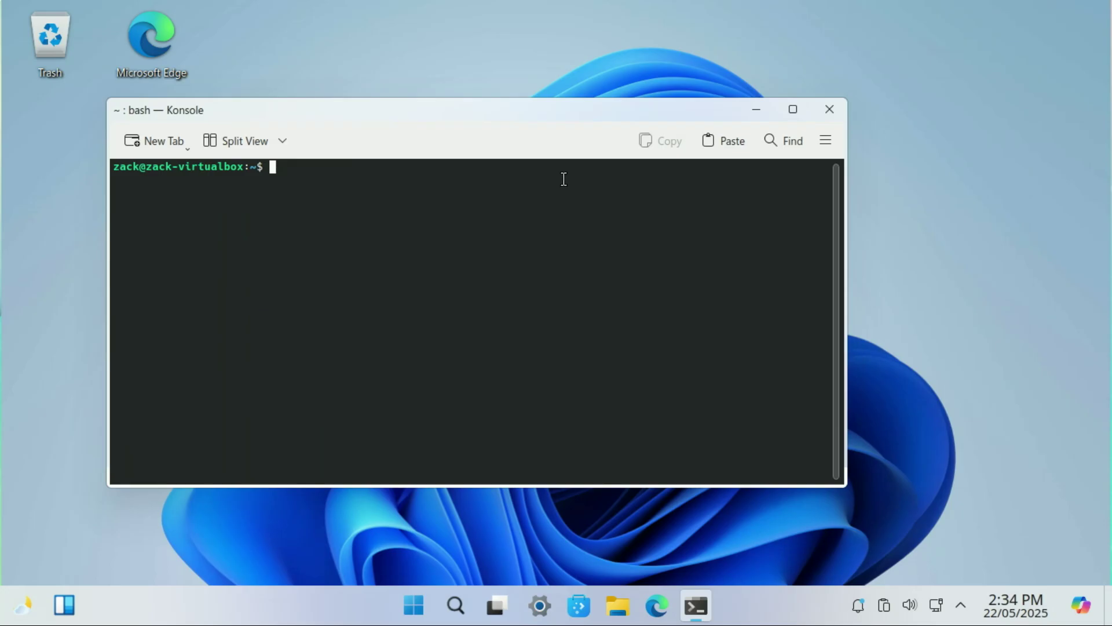
# Step: Run 'sudo apt update' with the account password, then close the terminal
pyautogui.write('s')
pyautogui.write('udo a')
pyautogui.write('pt up')
pyautogui.write('date')
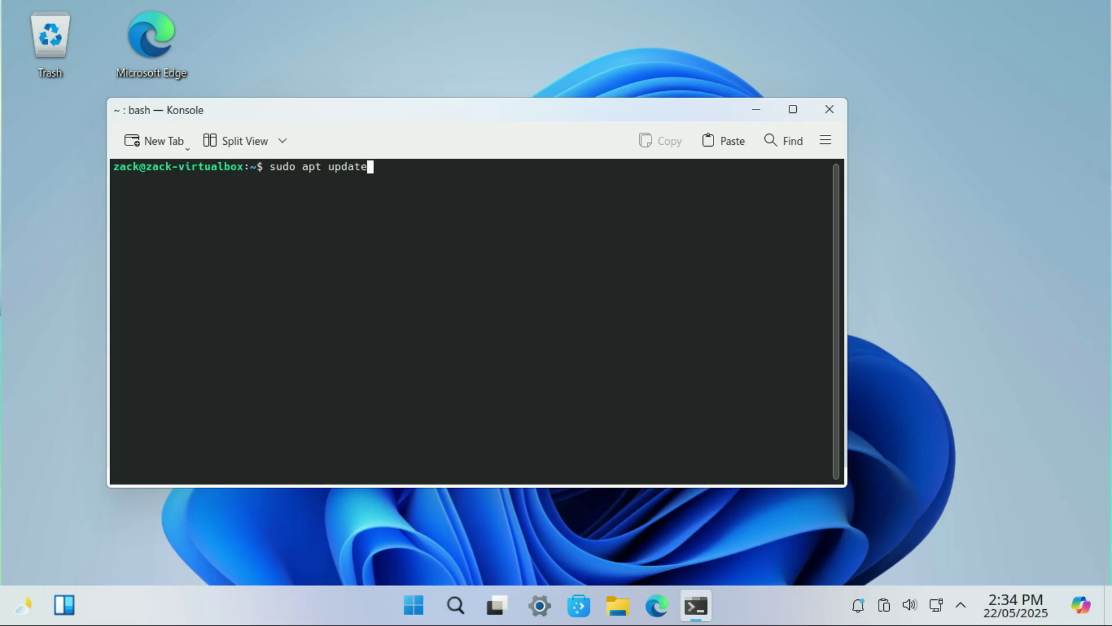
pyautogui.press('Return')
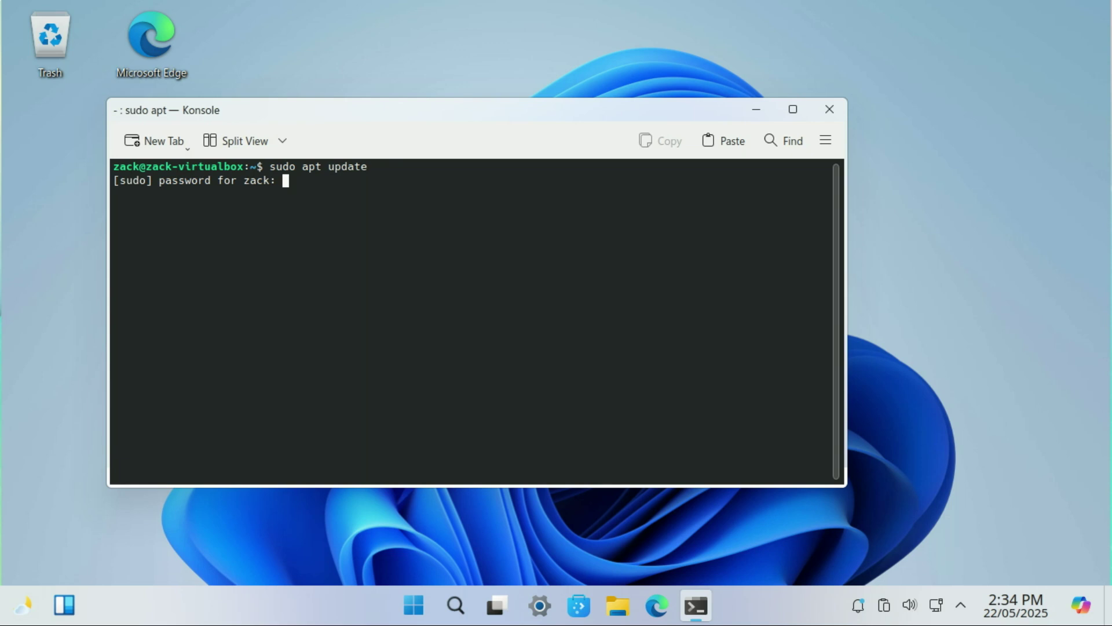
pyautogui.press('Return')
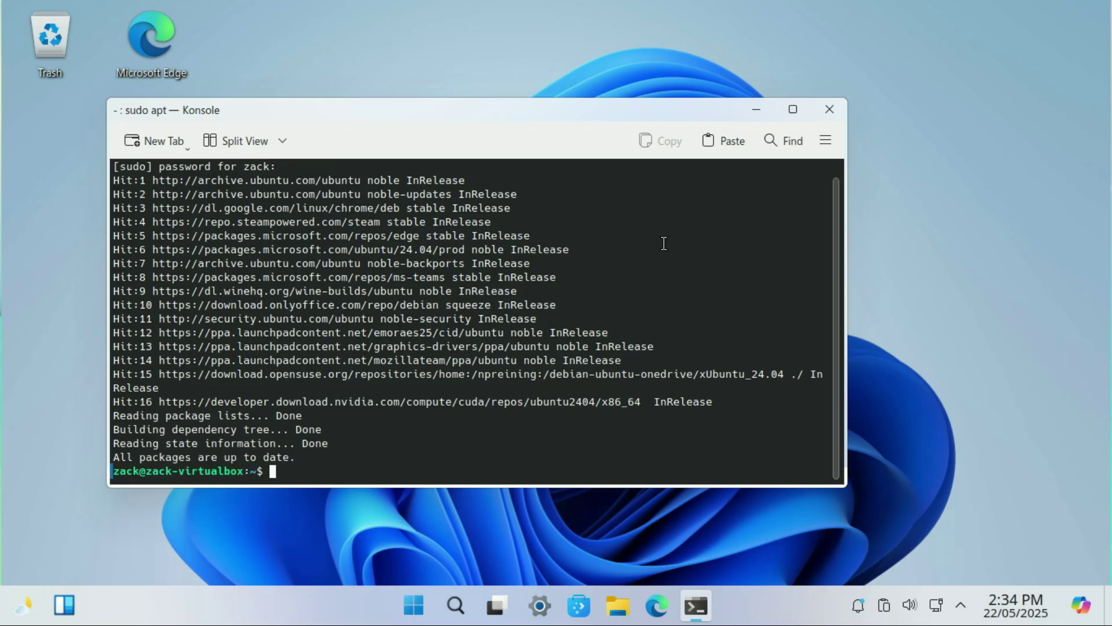
pyautogui.click(829, 110)
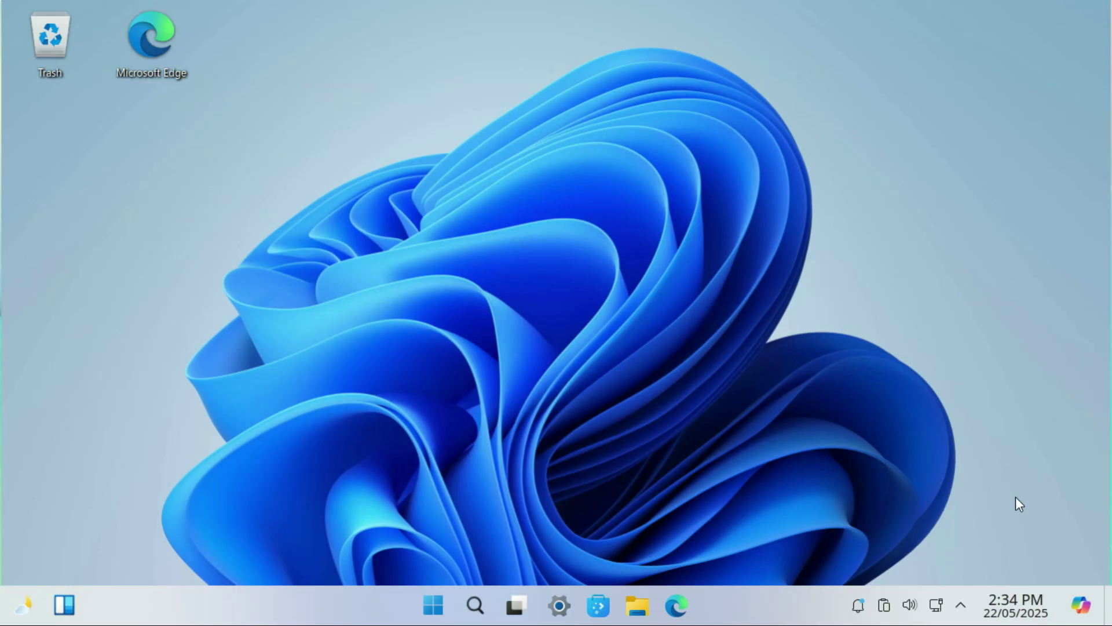
pyautogui.click(938, 605)
pyautogui.click(939, 605)
pyautogui.click(1002, 618)
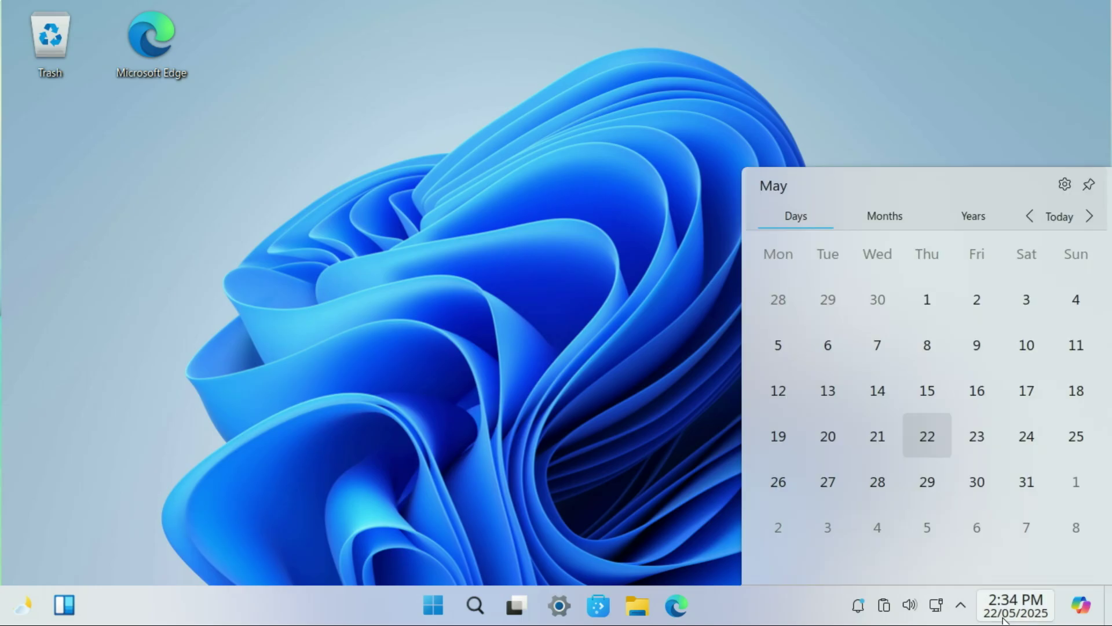
pyautogui.click(1003, 618)
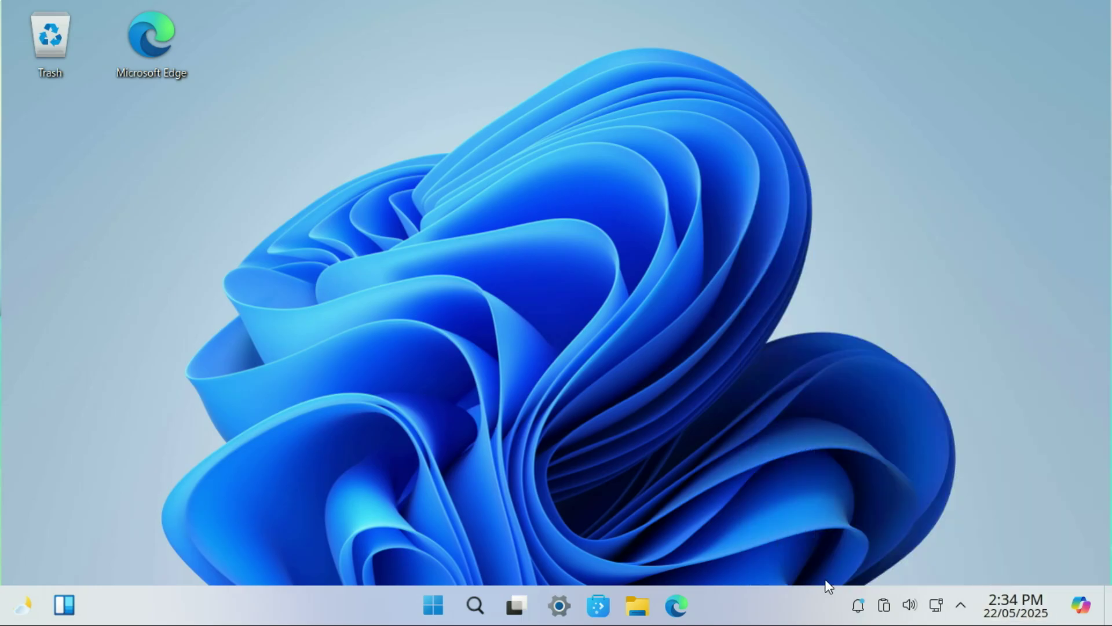
pyautogui.click(603, 613)
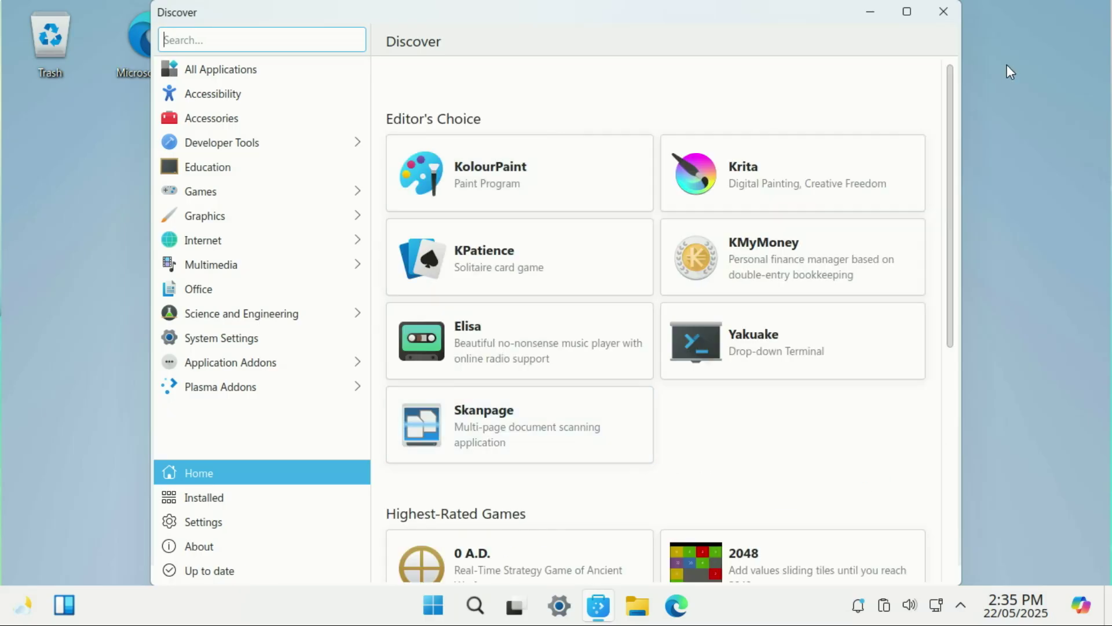
# Step: Scroll Discover's Home page and open the VLC card under Most Popular
pyautogui.moveTo(951, 104)
pyautogui.mouseDown()
pyautogui.moveTo(938, 241)
pyautogui.moveTo(948, 458)
pyautogui.moveTo(943, 314)
pyautogui.mouseUp()
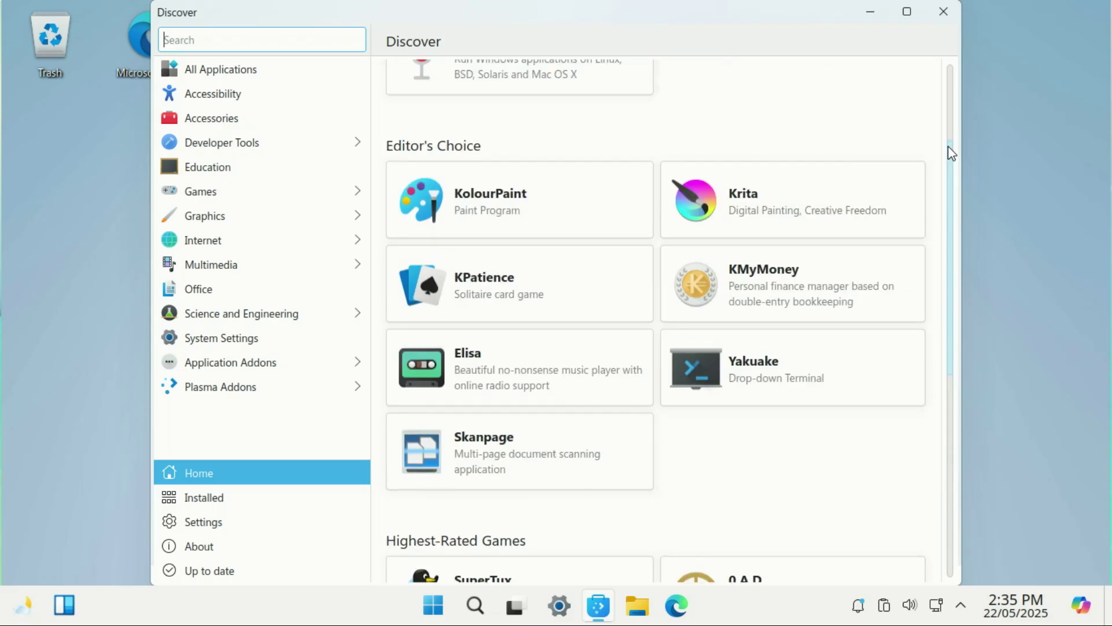
pyautogui.moveTo(952, 154); pyautogui.dragTo(947, 29)
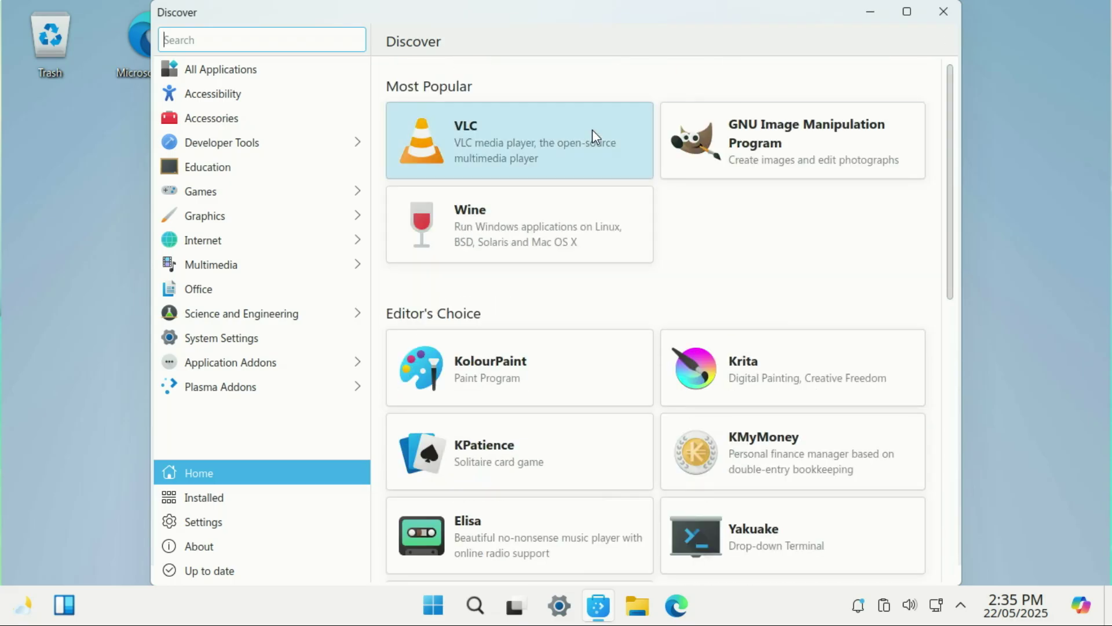
pyautogui.click(592, 130)
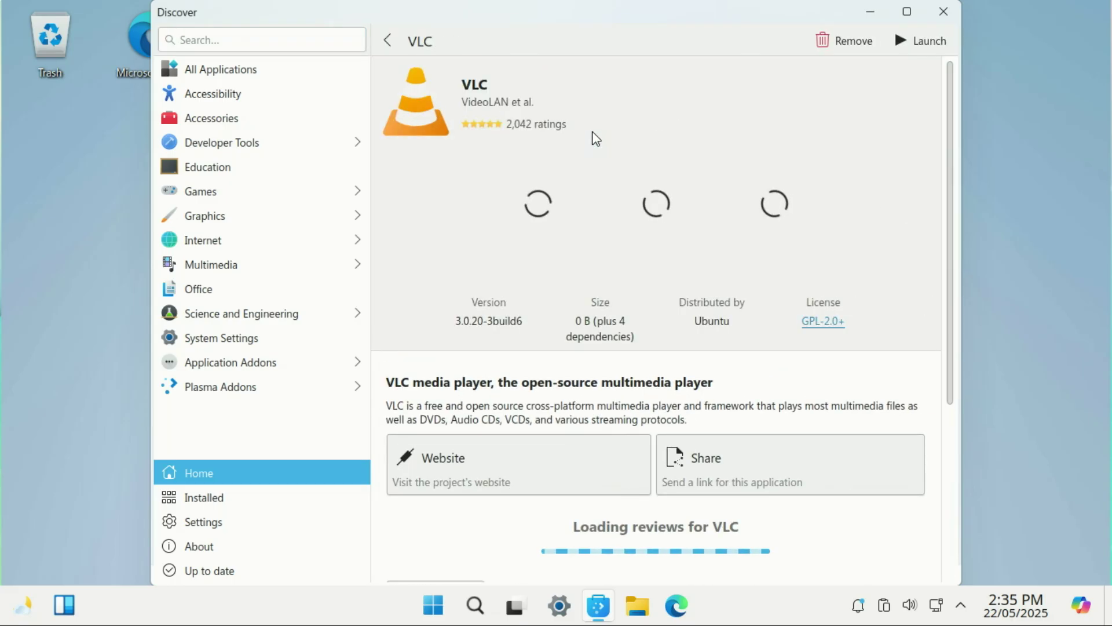
pyautogui.moveTo(950, 185)
pyautogui.mouseDown()
pyautogui.moveTo(951, 485)
pyautogui.moveTo(955, 137)
pyautogui.mouseUp()
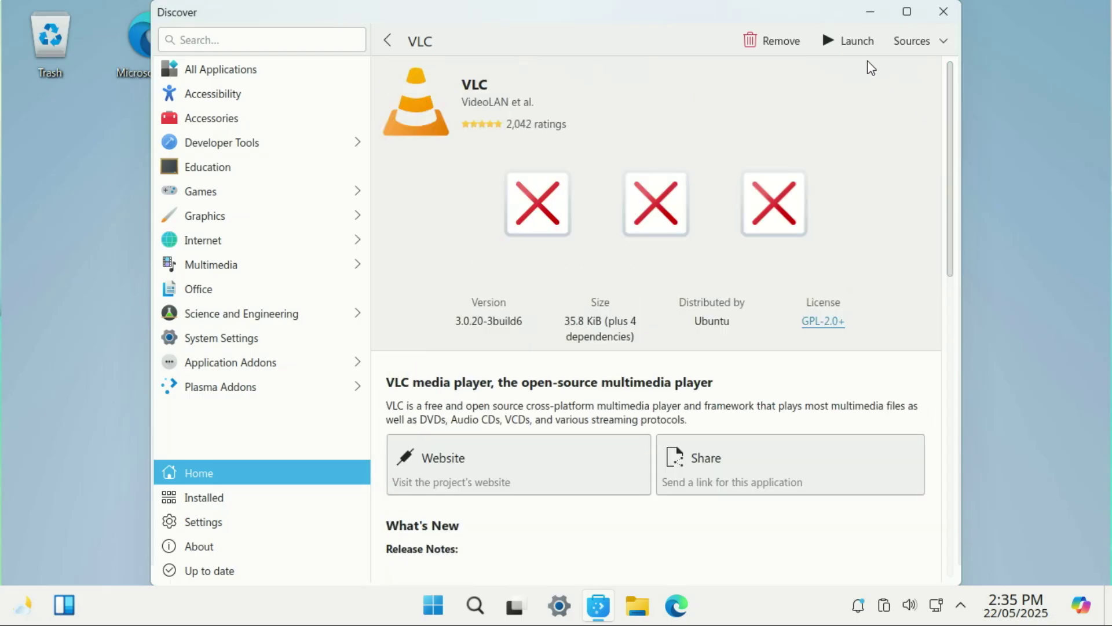
# Step: Launch VLC, accept its Privacy and Network Access Policy, and close Discover
pyautogui.click(839, 43)
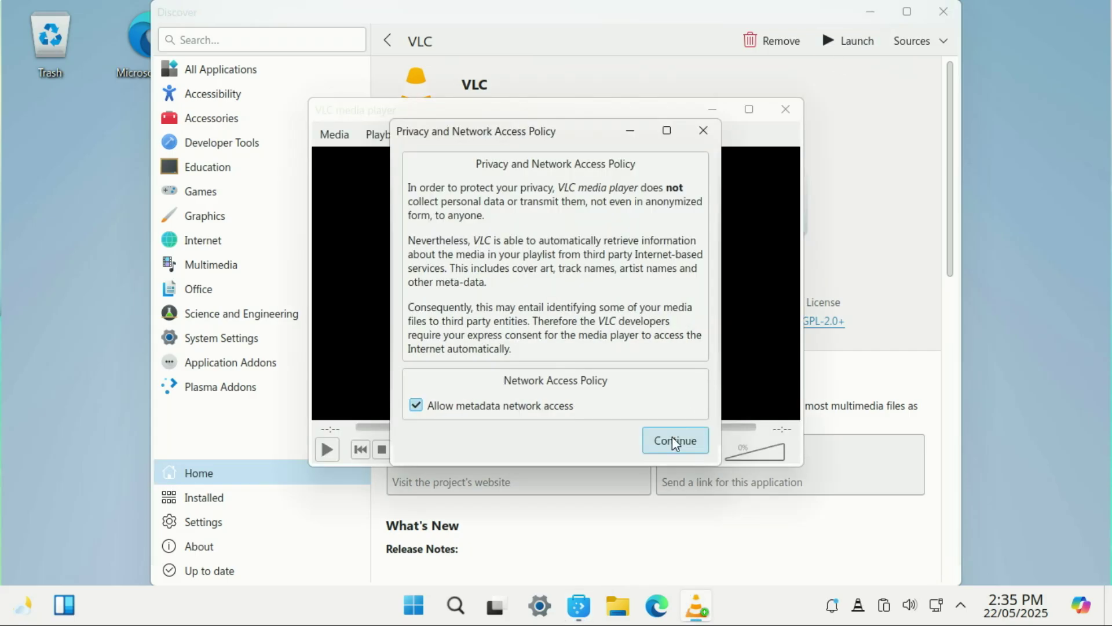
pyautogui.click(675, 442)
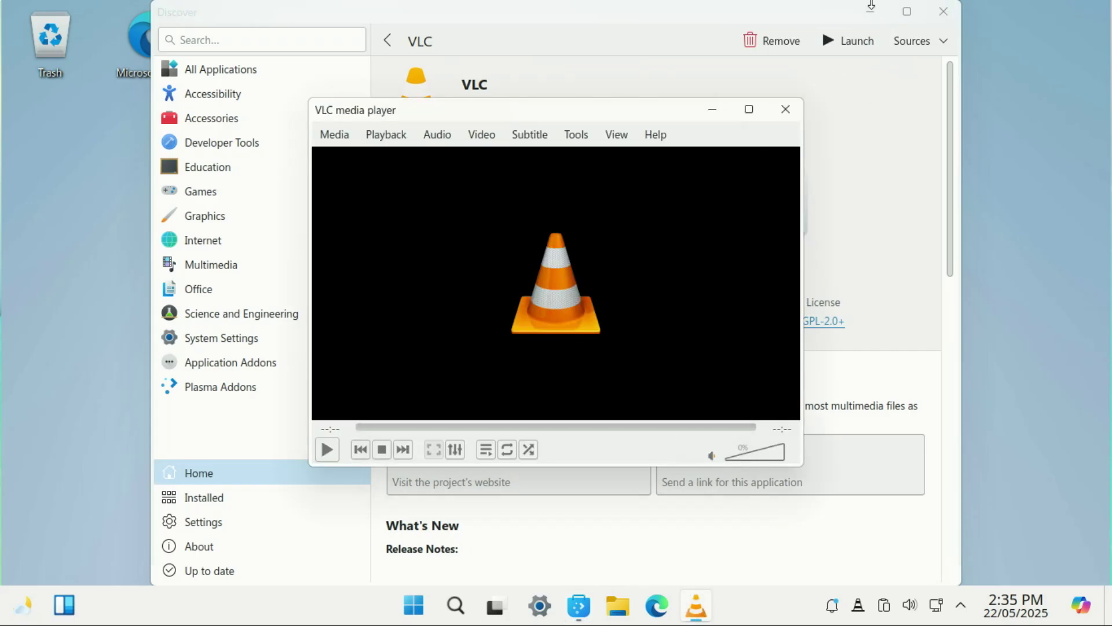
pyautogui.click(944, 12)
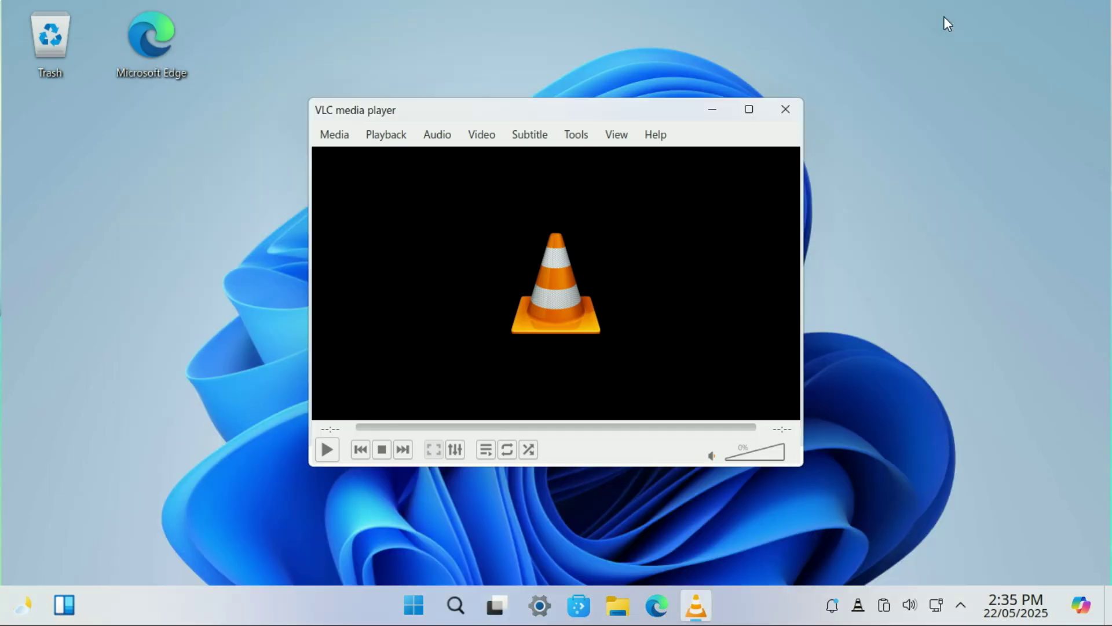